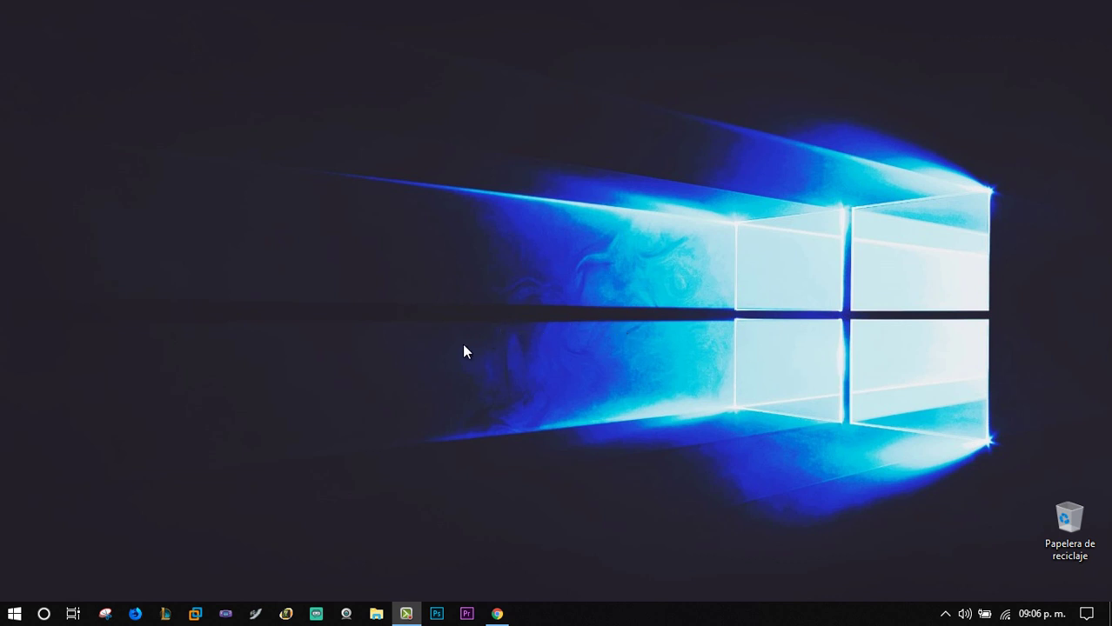
# Step: Search Windows for regedit.exe and run it as administrator to open the Registry Editor
pyautogui.click(14, 613)
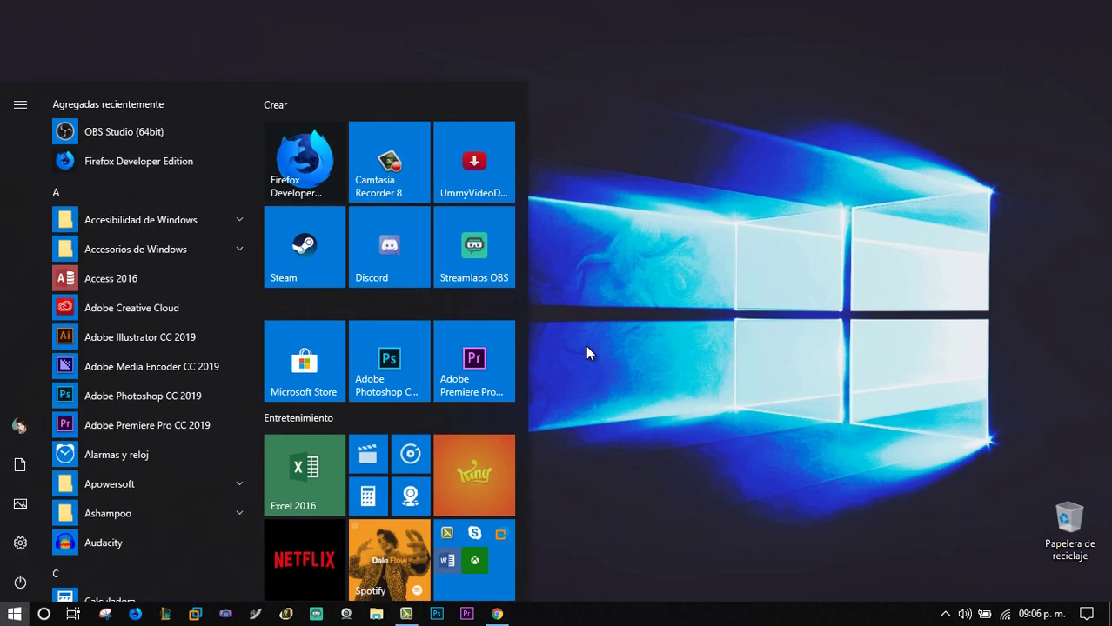
pyautogui.write('regedit')
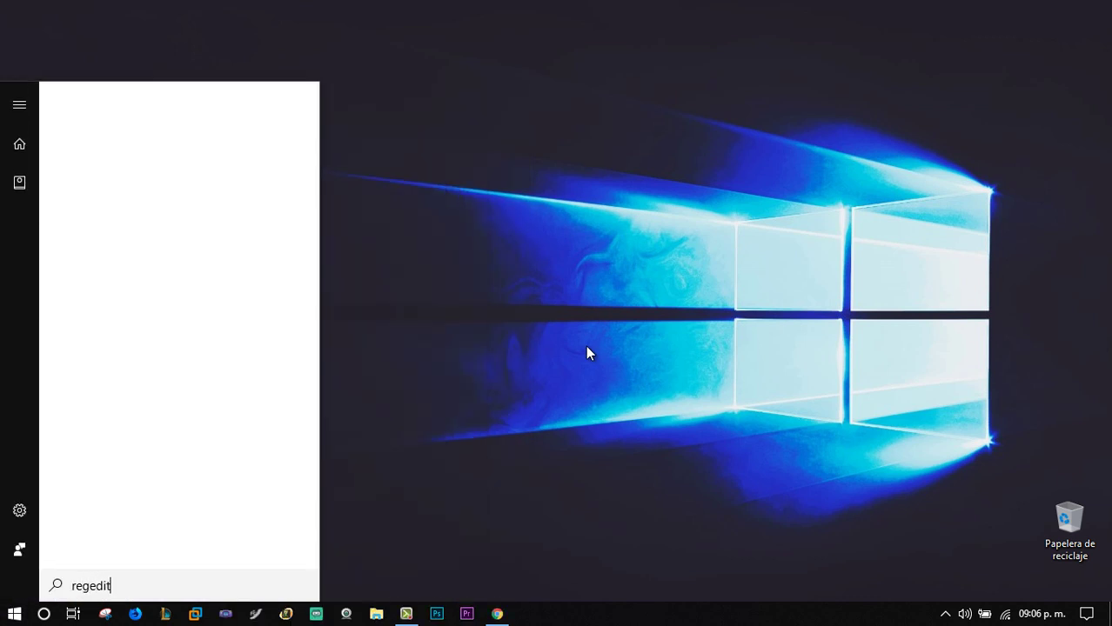
pyautogui.write('.exe')
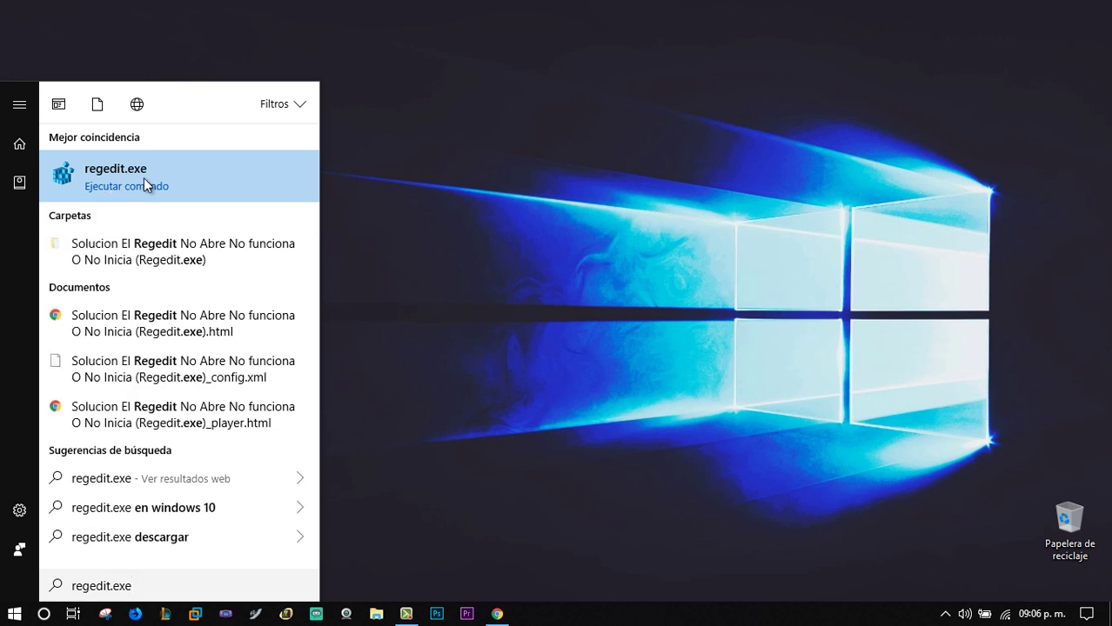
pyautogui.rightClick(174, 165)
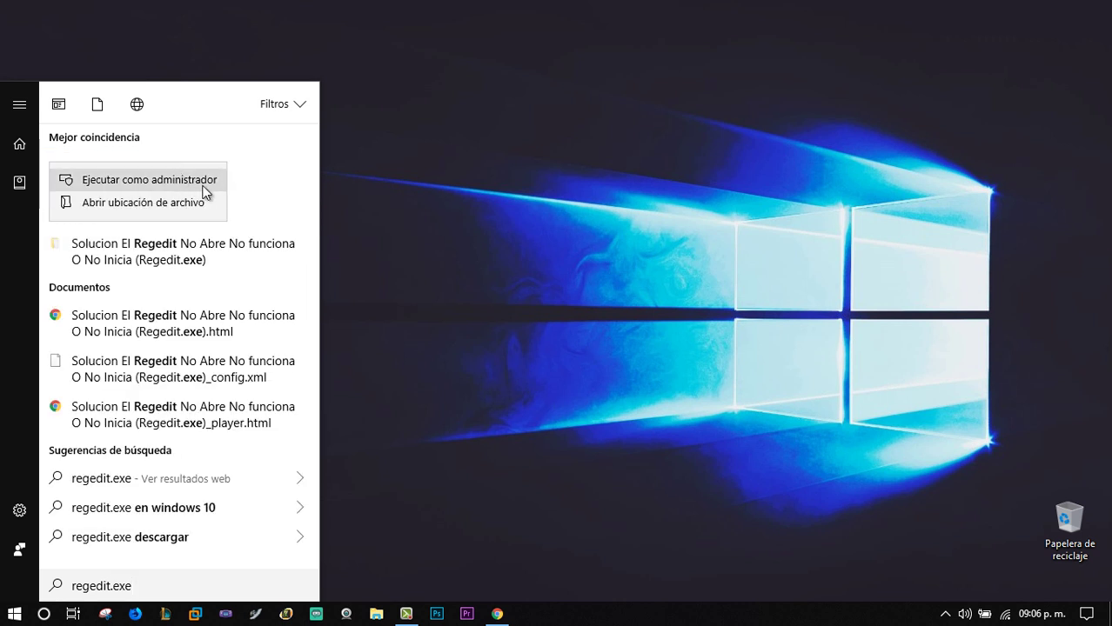
pyautogui.rightClick(235, 190)
pyautogui.click(231, 199)
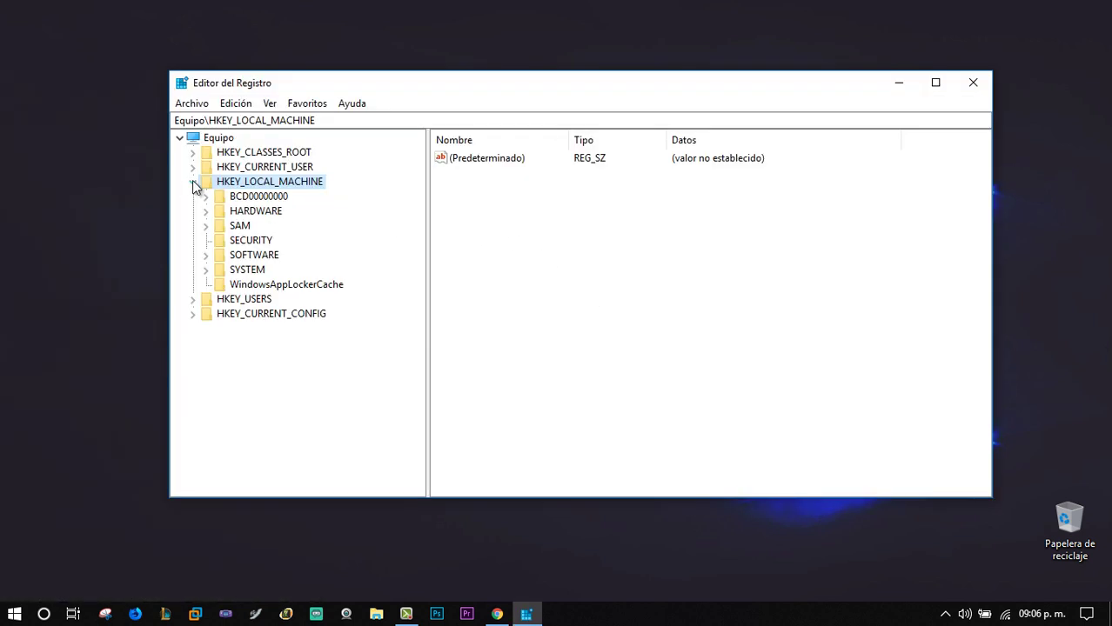
# Step: Navigate to the registry key HKEY_LOCAL_MACHINE\SYSTEM\CurrentControlSet\Control\Network
pyautogui.click(193, 181)
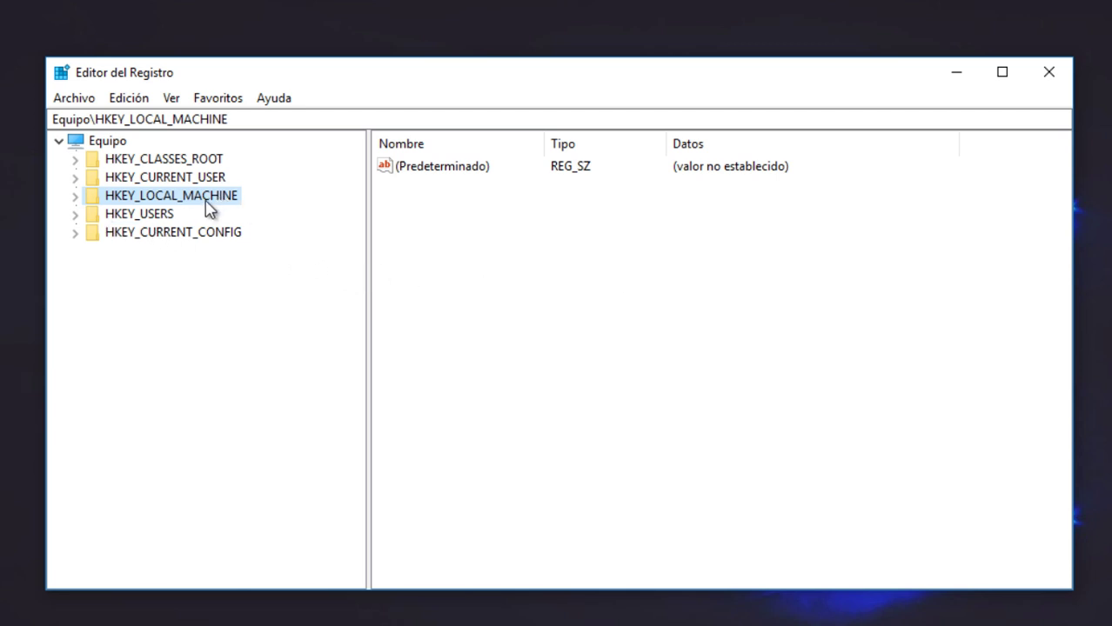
pyautogui.click(75, 196)
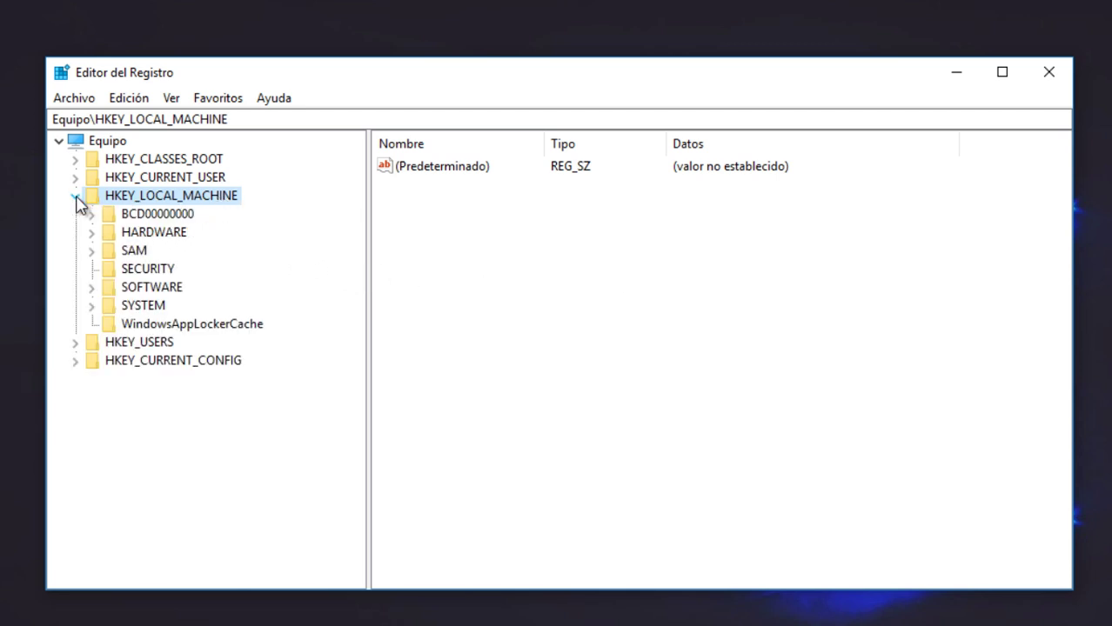
pyautogui.click(135, 309)
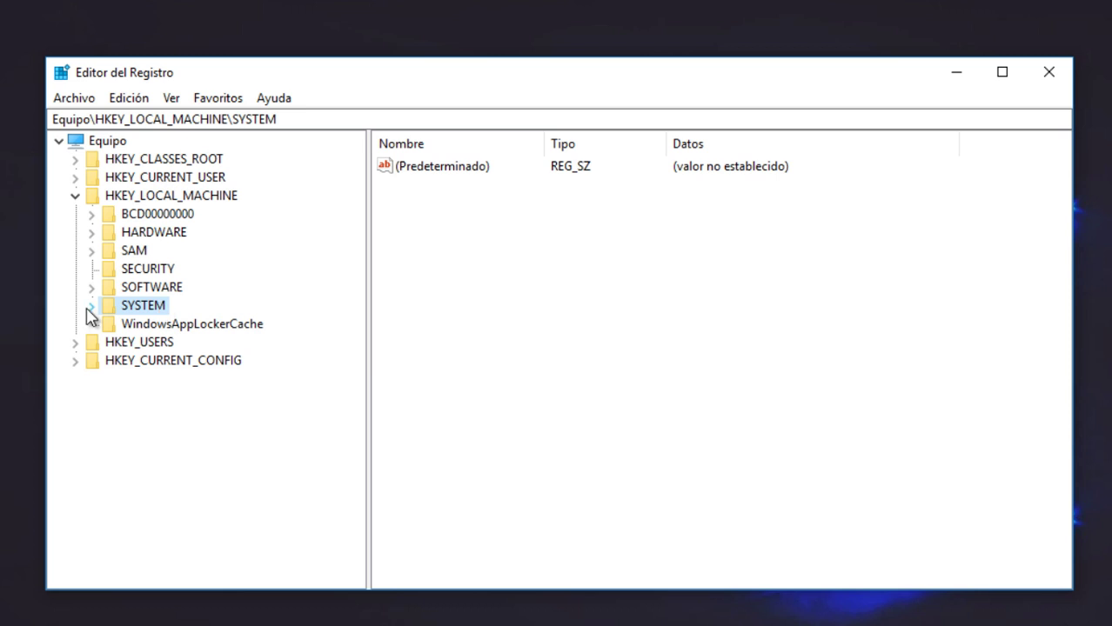
pyautogui.click(91, 308)
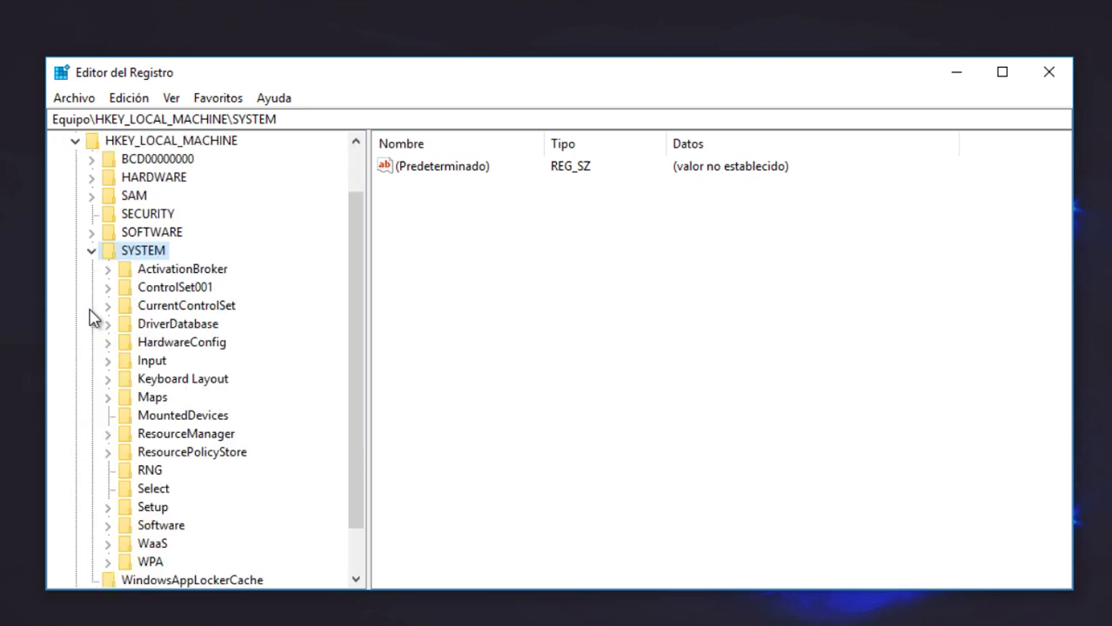
pyautogui.click(165, 309)
pyautogui.click(108, 306)
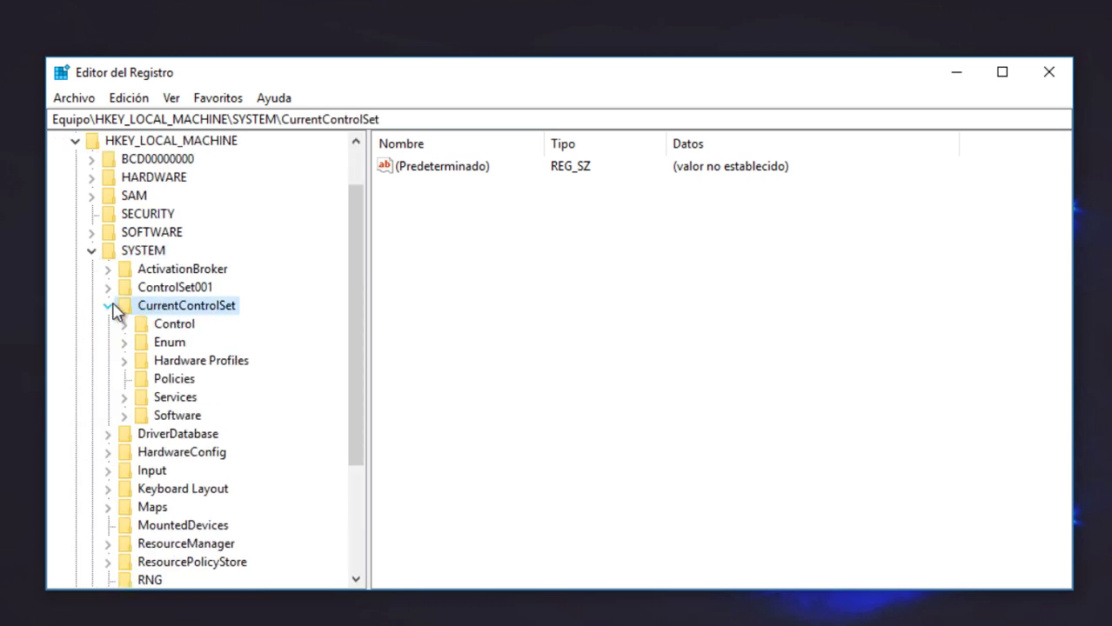
pyautogui.click(160, 326)
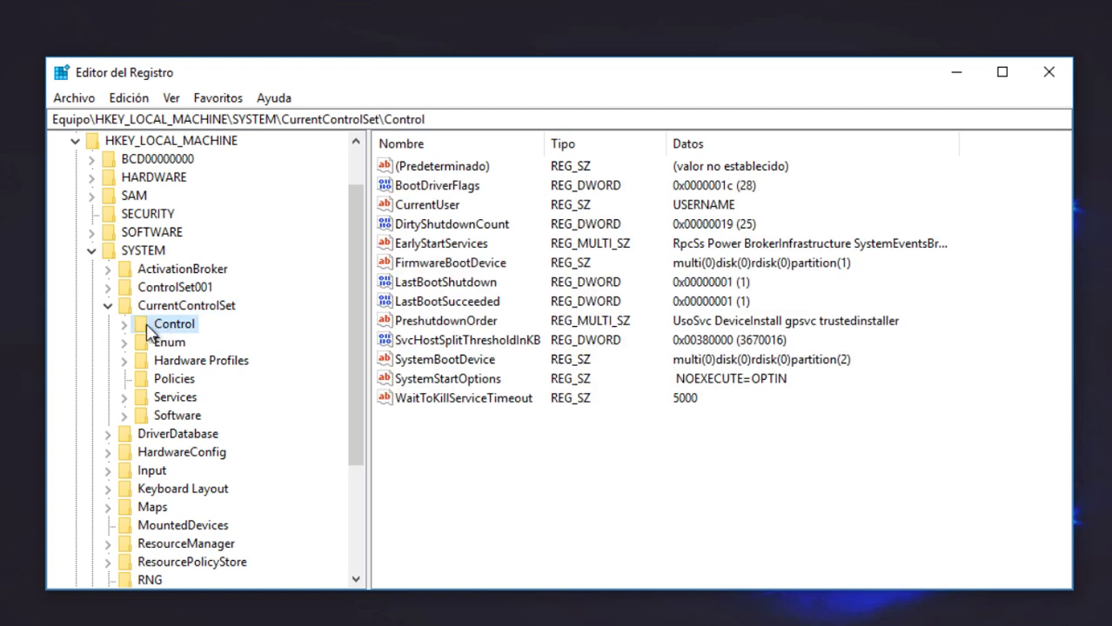
pyautogui.click(126, 324)
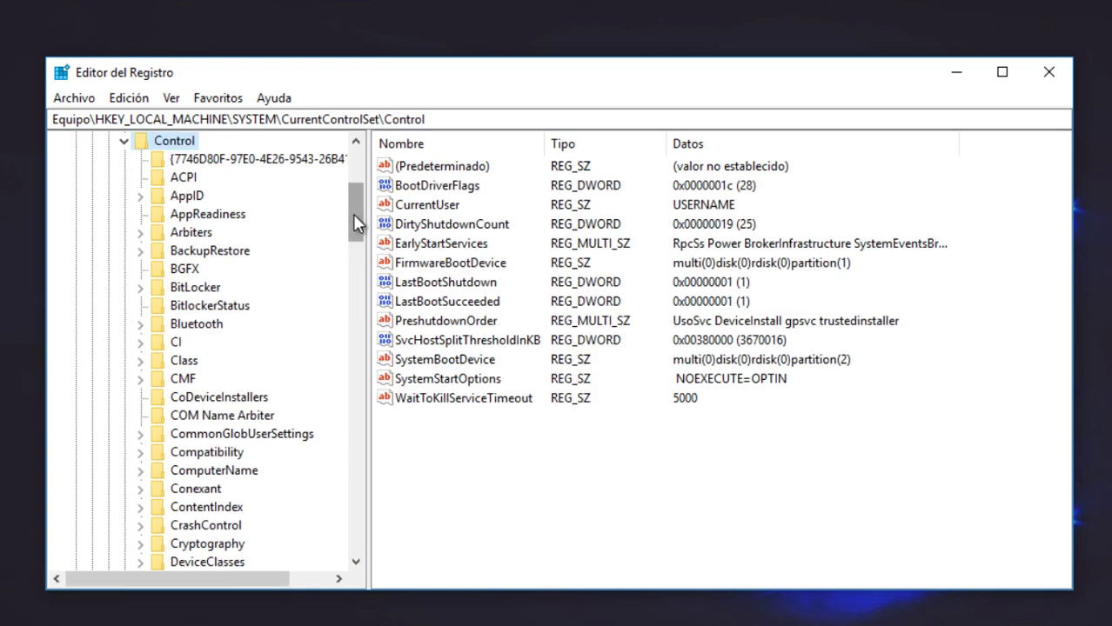
pyautogui.moveTo(354, 223); pyautogui.dragTo(355, 382)
pyautogui.click(207, 235)
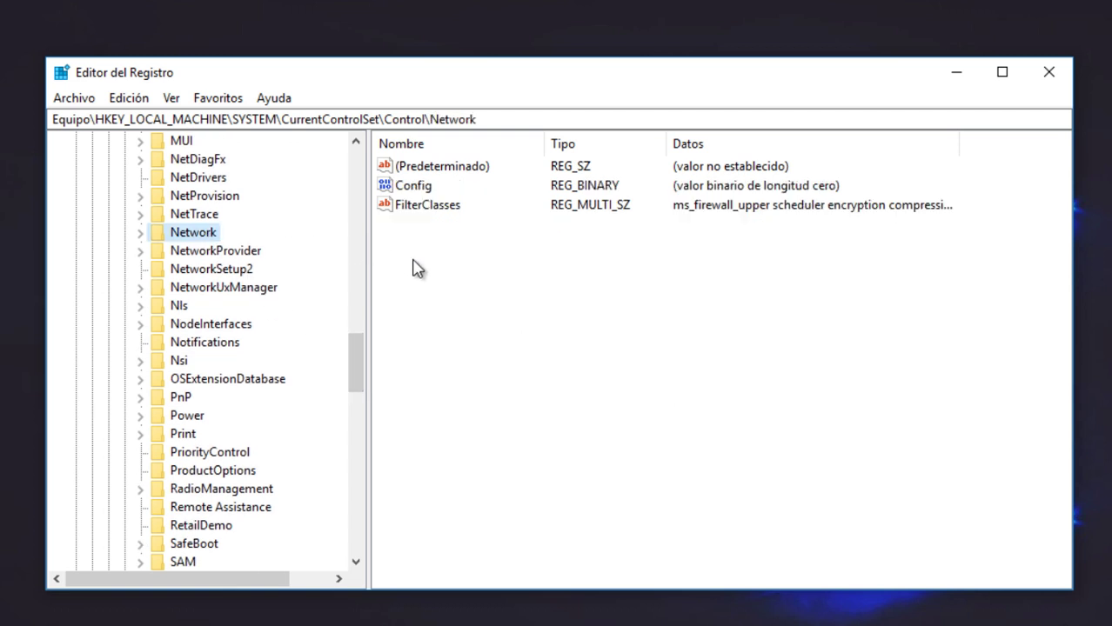
# Step: Delete the Config binary value from the Network key and confirm the deletion
pyautogui.click(437, 188)
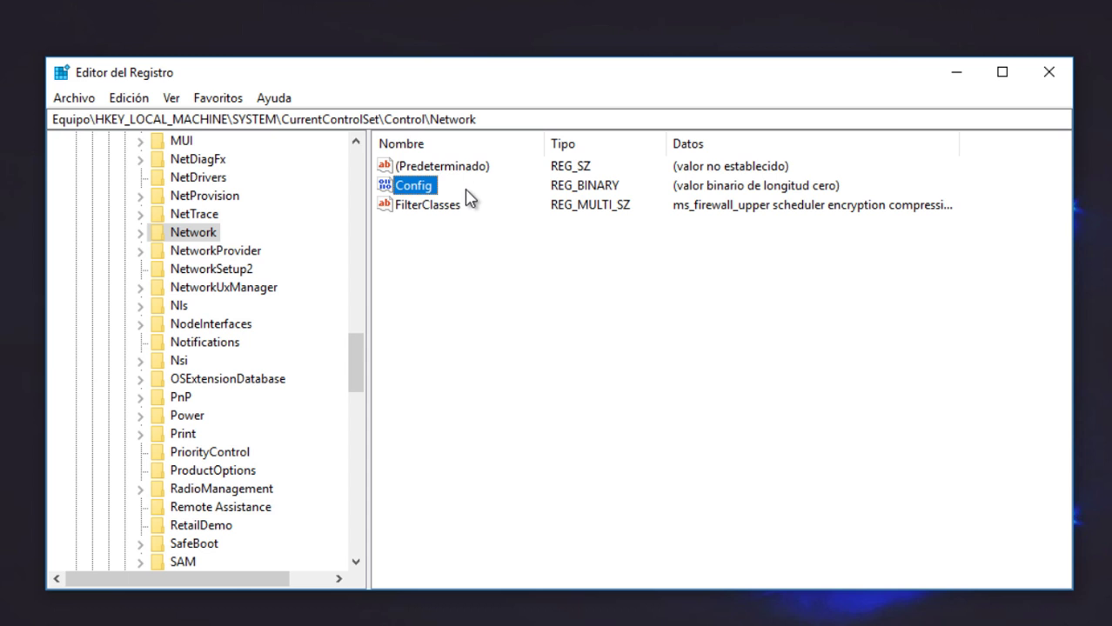
pyautogui.rightClick(408, 193)
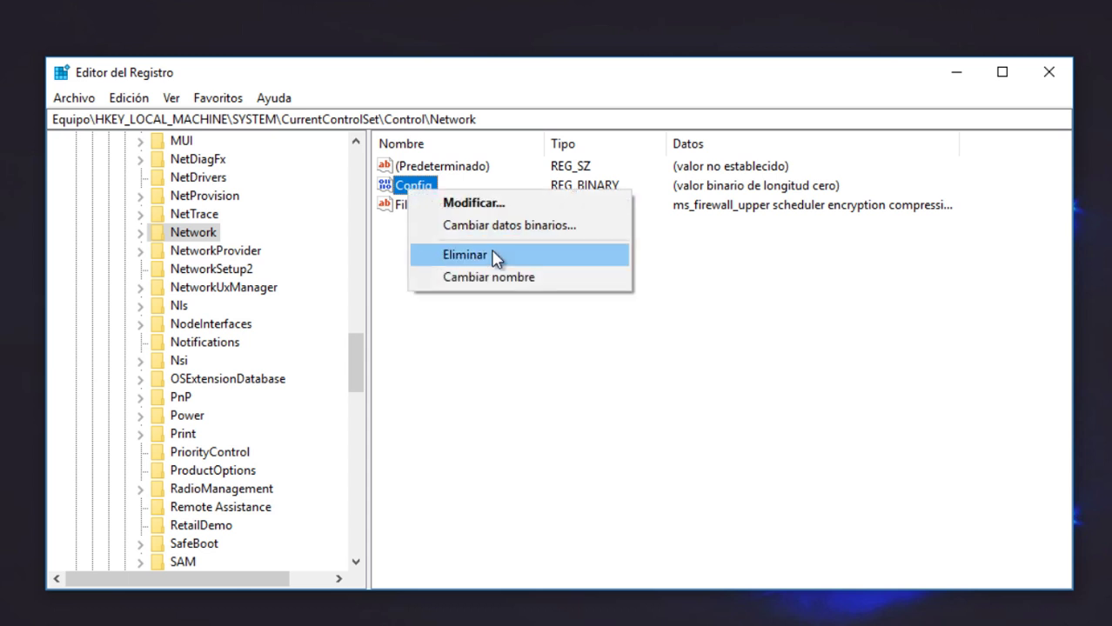
pyautogui.click(494, 256)
pyautogui.click(672, 356)
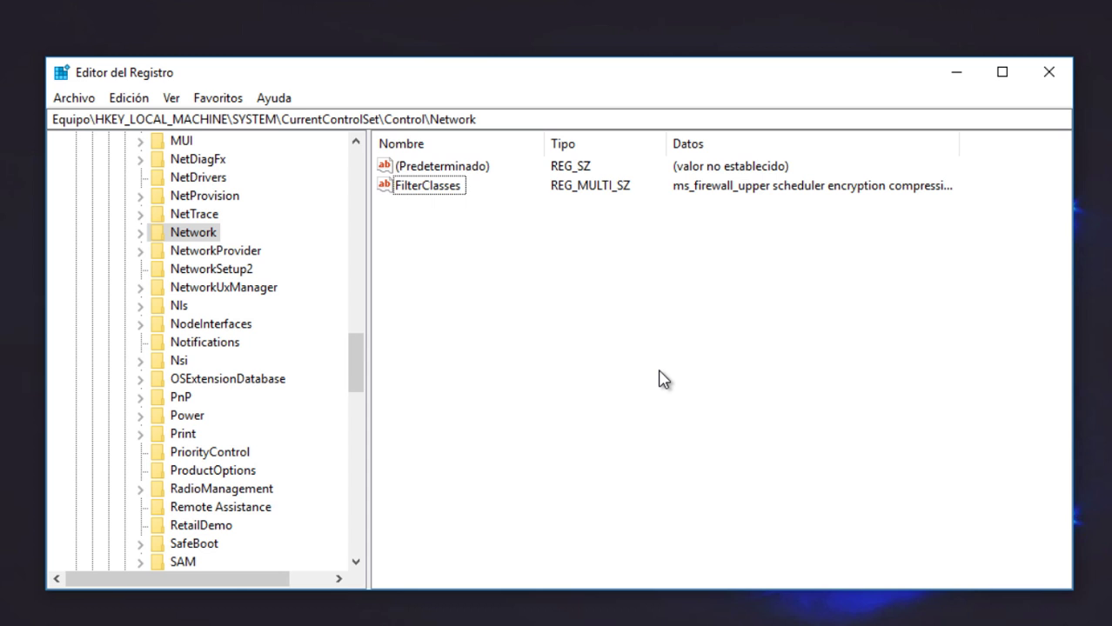
# Step: Collapse the expanded registry branches back up to HKEY_LOCAL_MACHINE and close the Registry Editor
pyautogui.scroll(15, 177, 354)
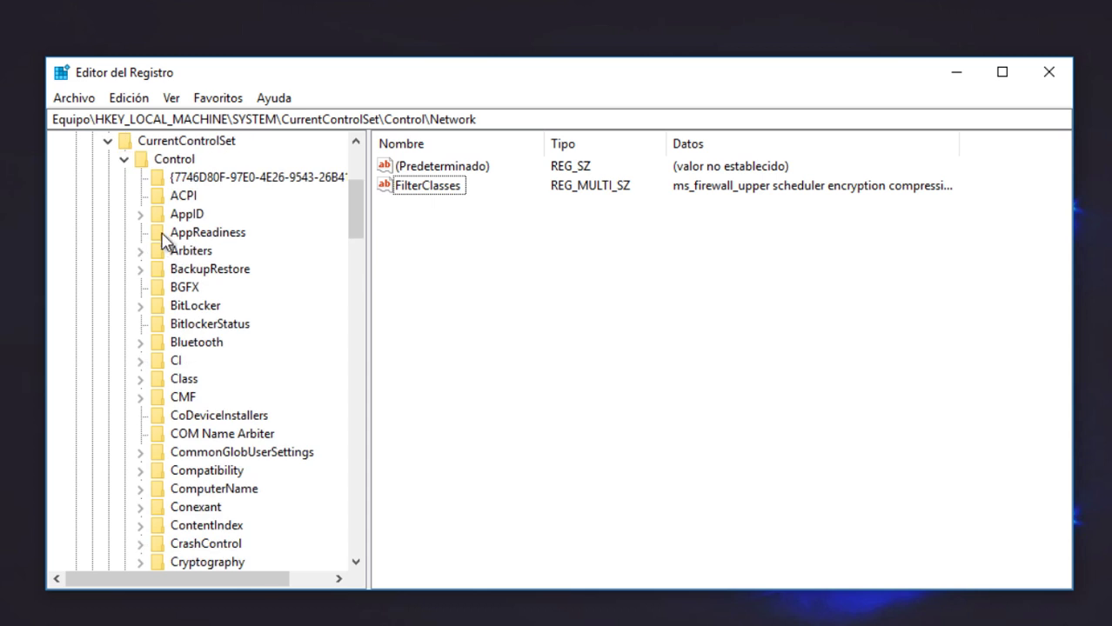
pyautogui.click(123, 159)
pyautogui.click(108, 141)
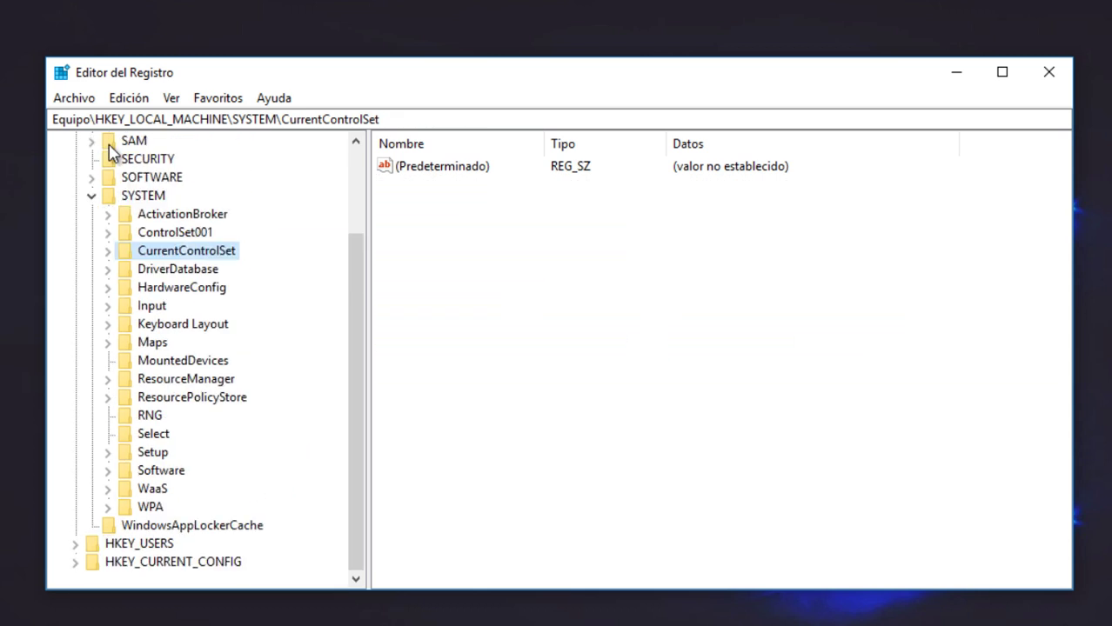
pyautogui.scroll(2, 154, 253)
pyautogui.click(92, 306)
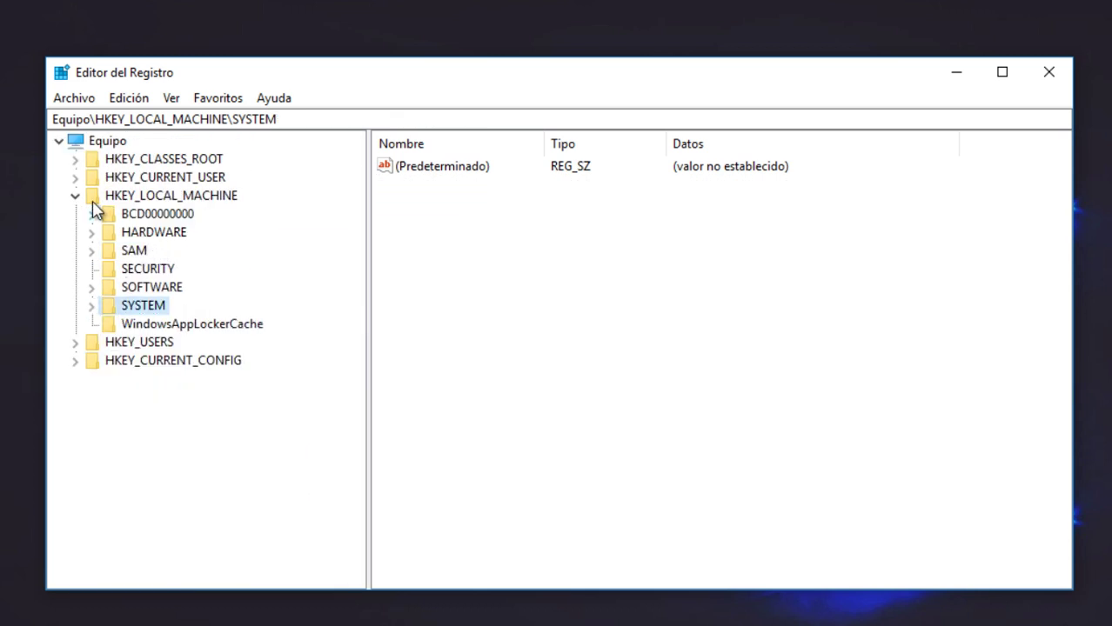
pyautogui.click(76, 196)
pyautogui.click(527, 318)
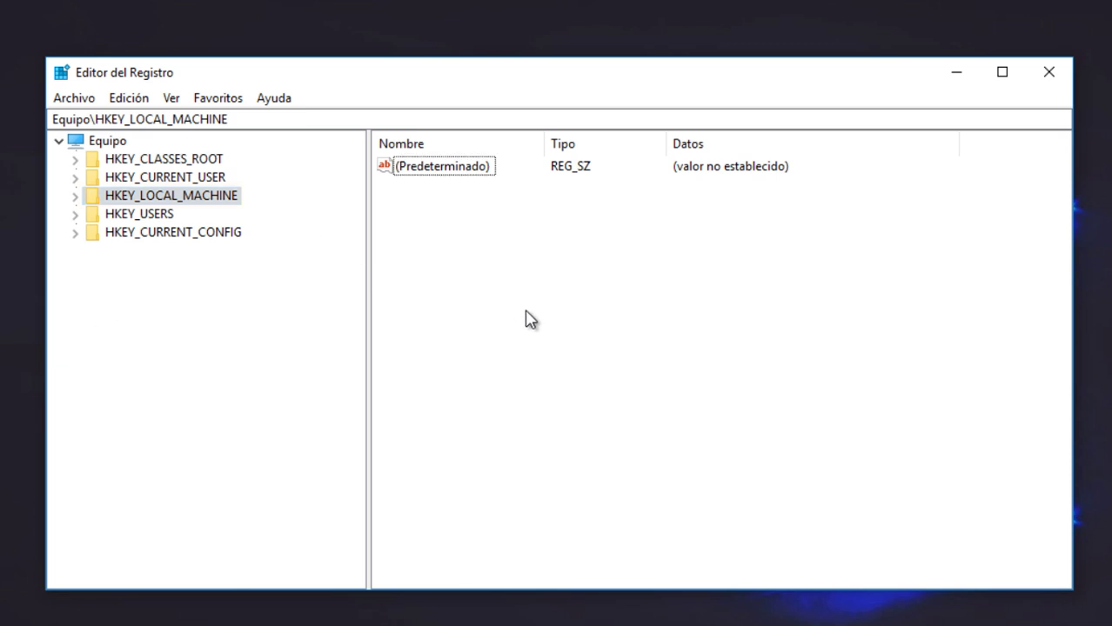
pyautogui.click(1048, 72)
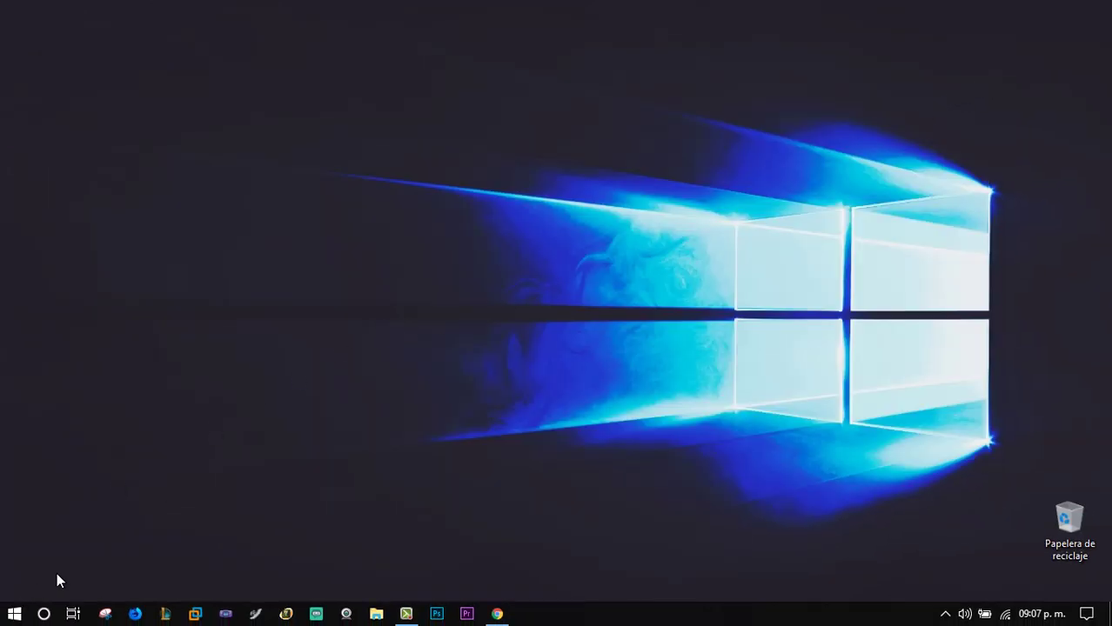
# Step: Open Device Manager (Administrador de dispositivos) and expand the Adaptadores de red category
pyautogui.rightClick(14, 613)
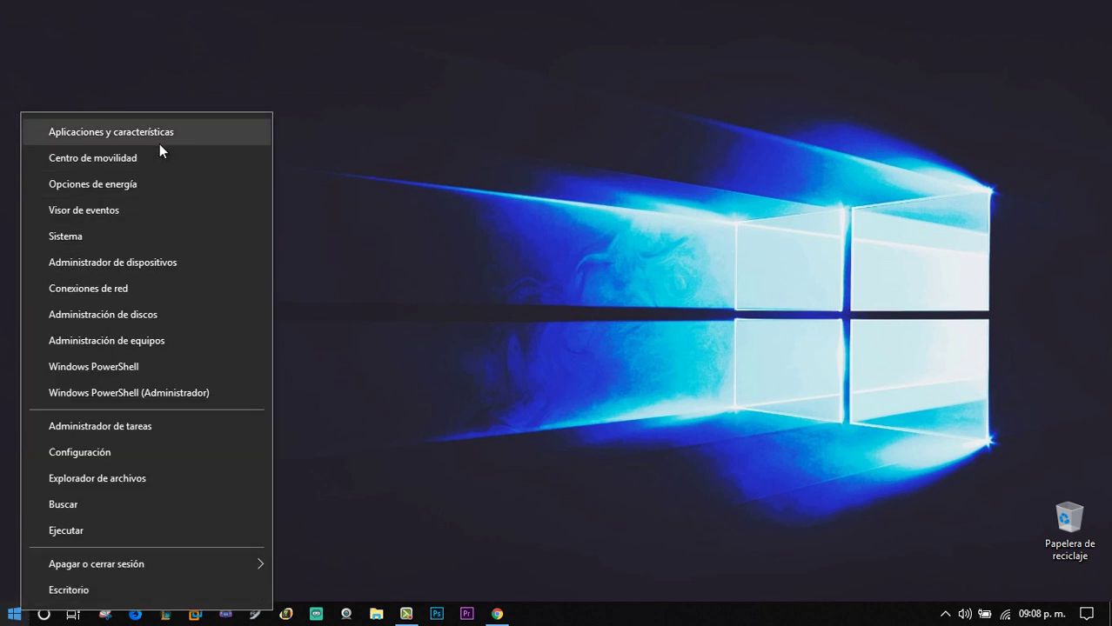
pyautogui.click(159, 263)
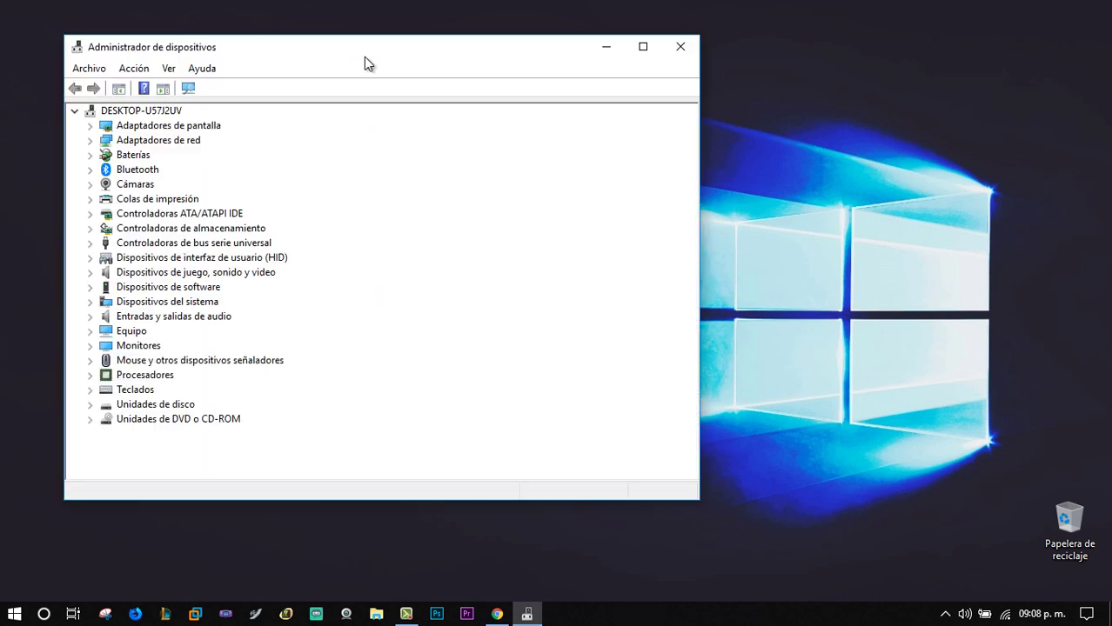
pyautogui.moveTo(360, 55); pyautogui.dragTo(502, 77)
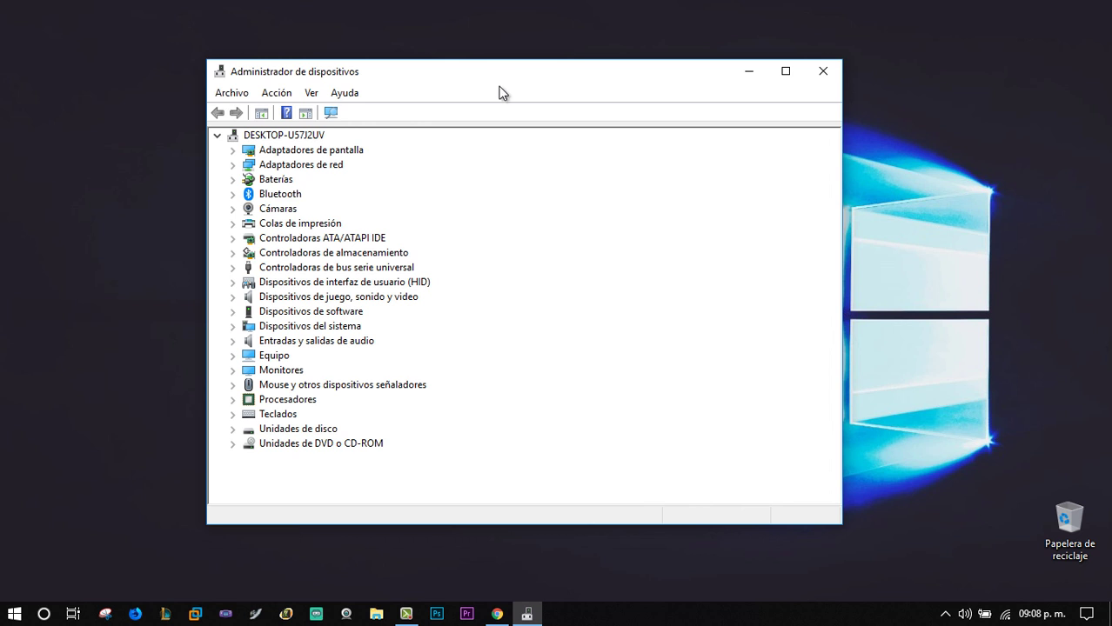
pyautogui.click(233, 166)
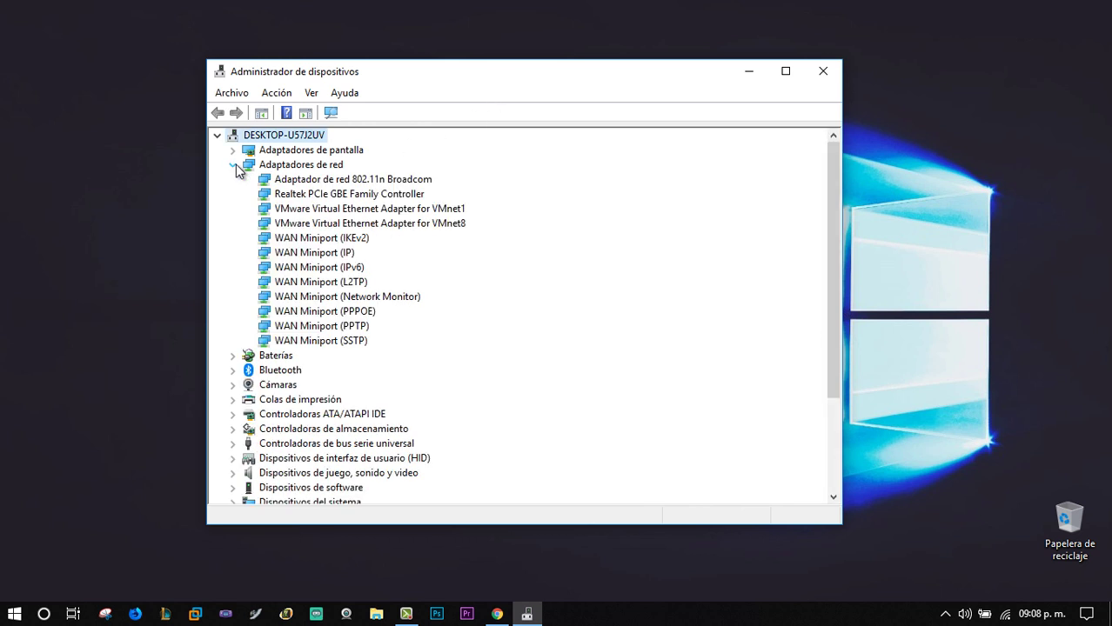
# Step: Update the driver of Adaptador de red 802.11n Broadcom by searching automatically for updated driver software
pyautogui.click(358, 179)
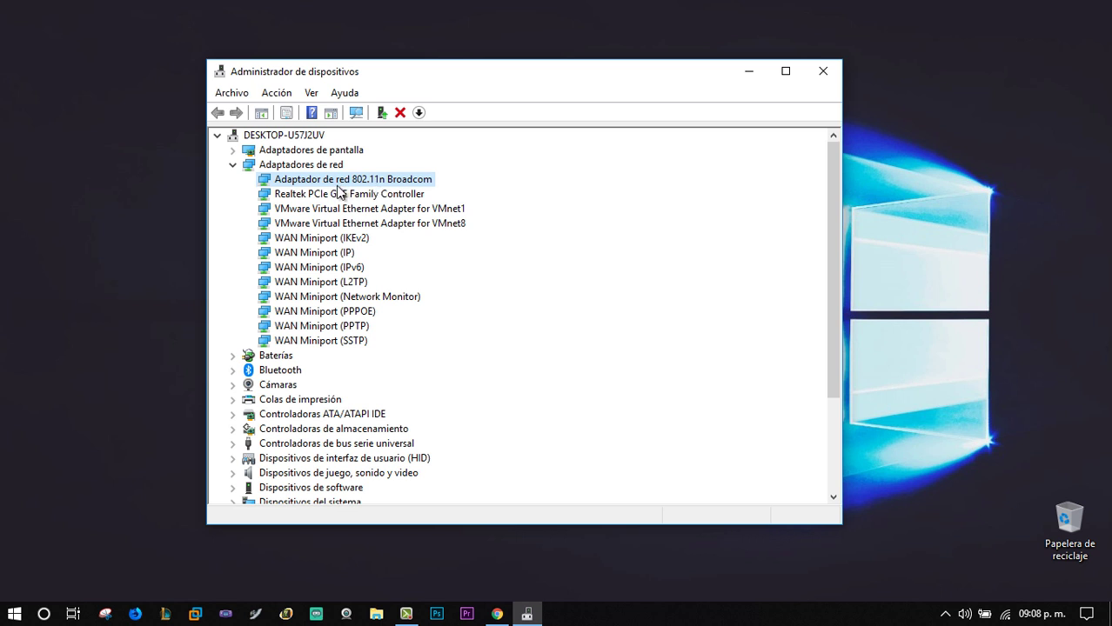
pyautogui.rightClick(394, 182)
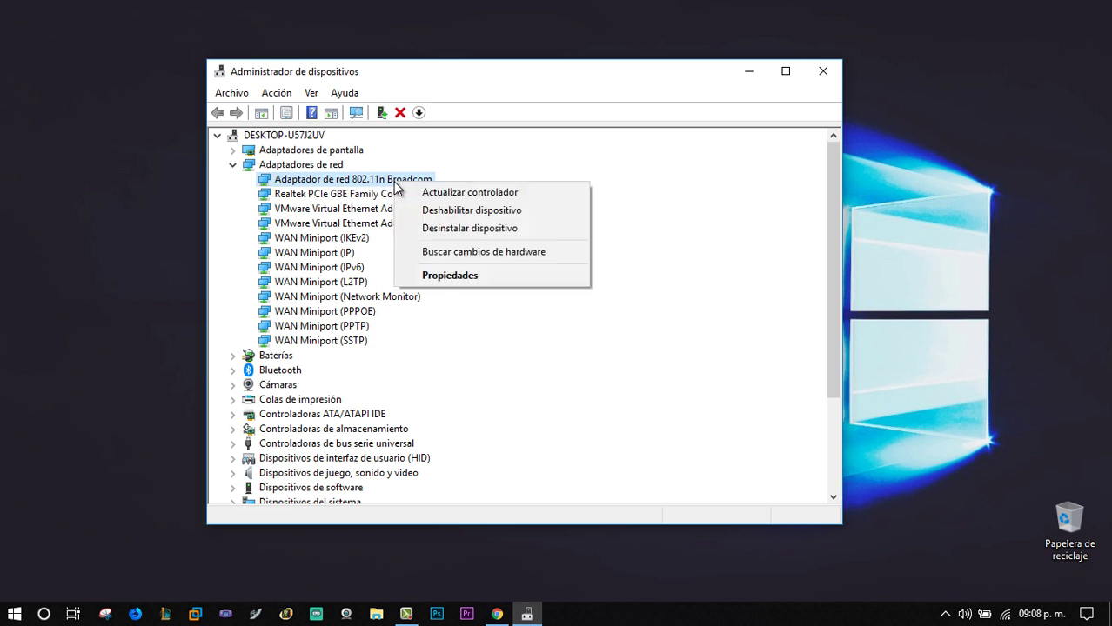
pyautogui.click(442, 192)
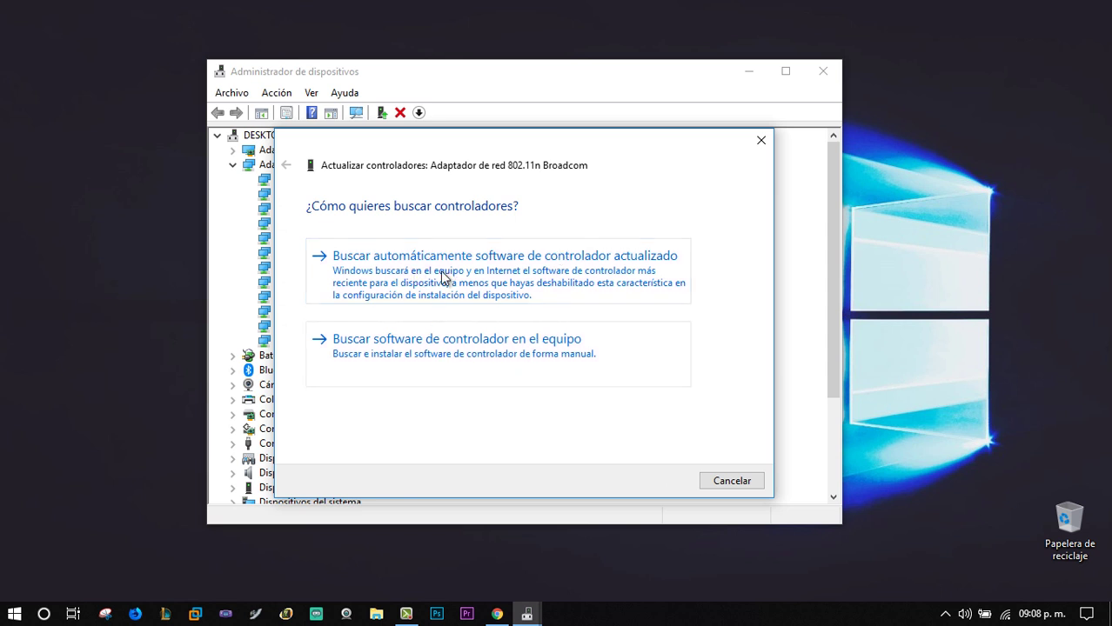
pyautogui.click(518, 287)
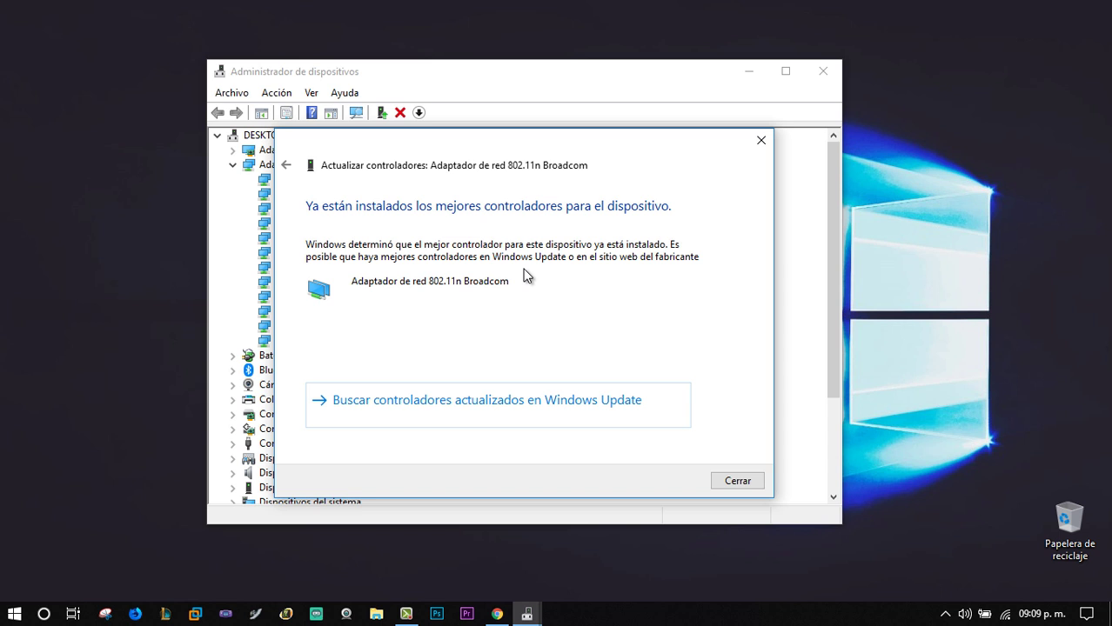
# Step: Close the driver update wizard, collapse the network adapters category and close Device Manager
pyautogui.click(752, 482)
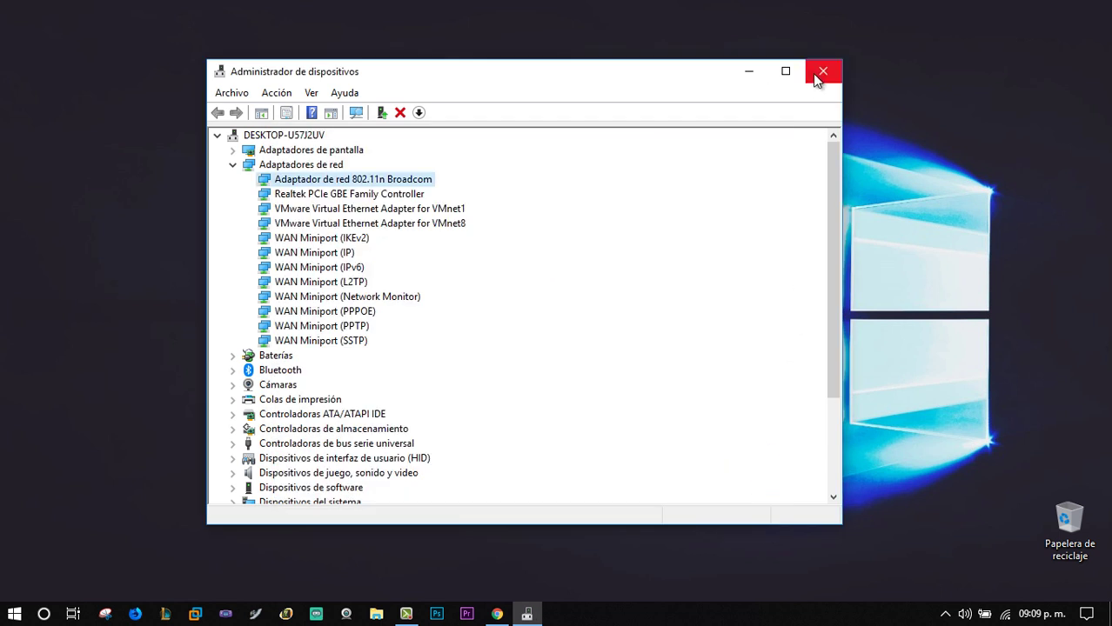
pyautogui.click(234, 162)
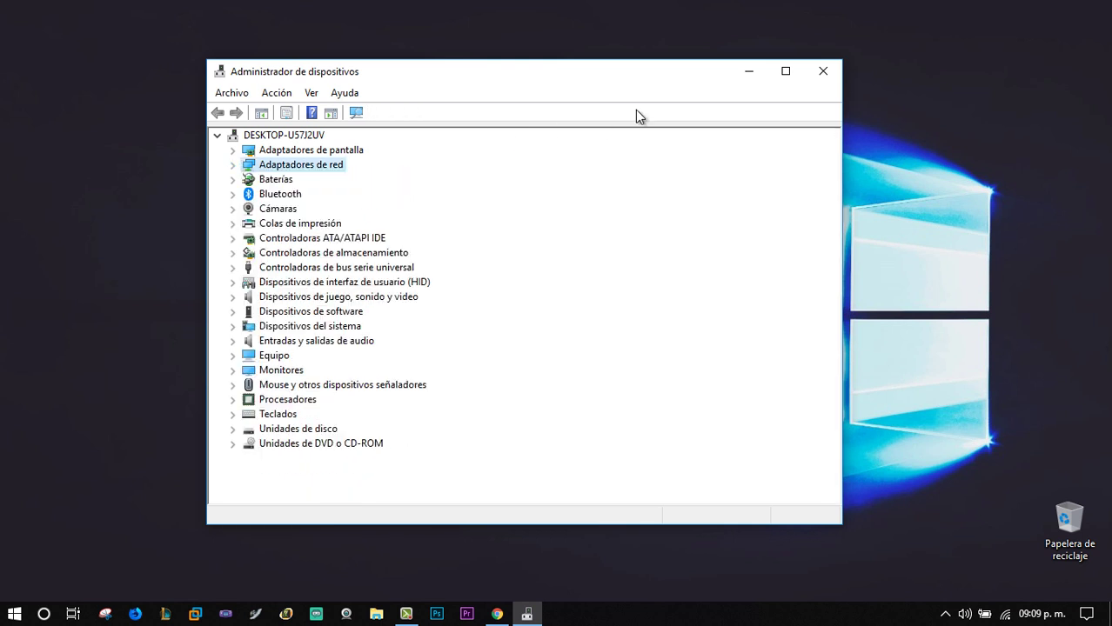
pyautogui.click(810, 73)
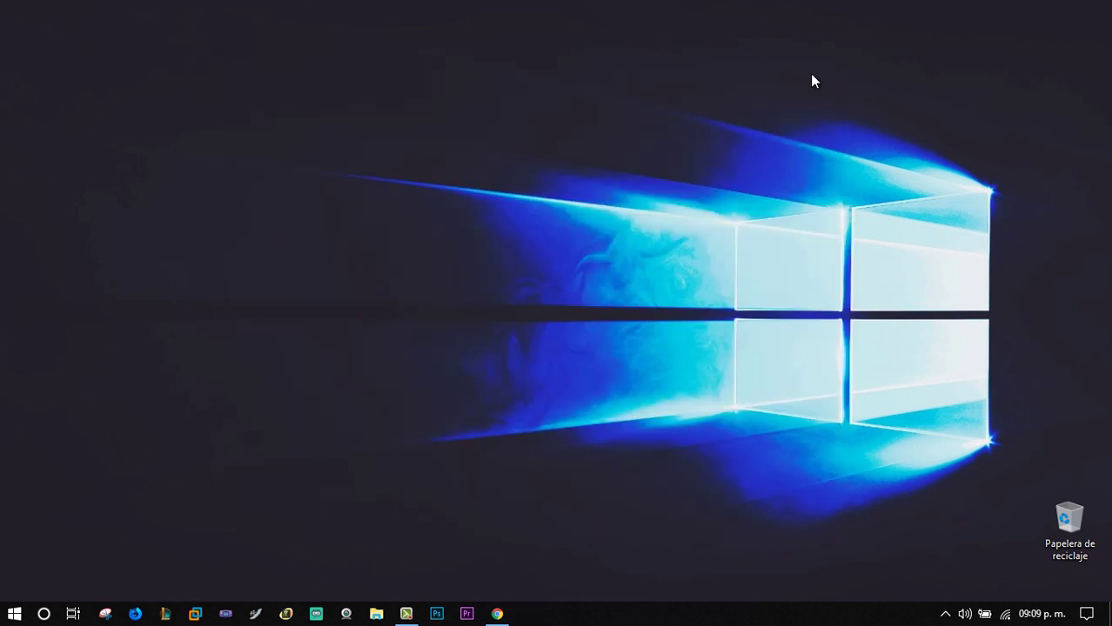